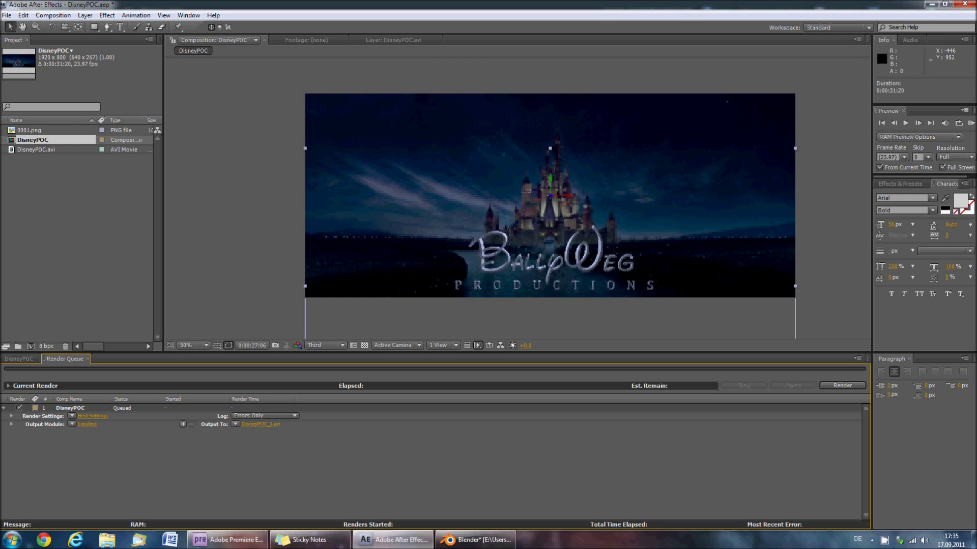
Step: Turn on audio output for the DisneyPOC render's output module and keep the video compressor at No Compression
click(87, 425)
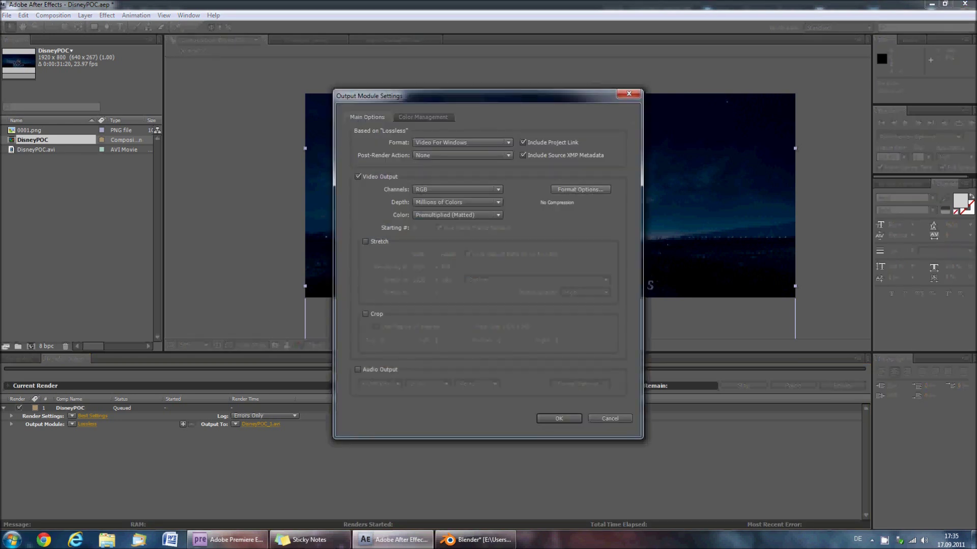
click(358, 369)
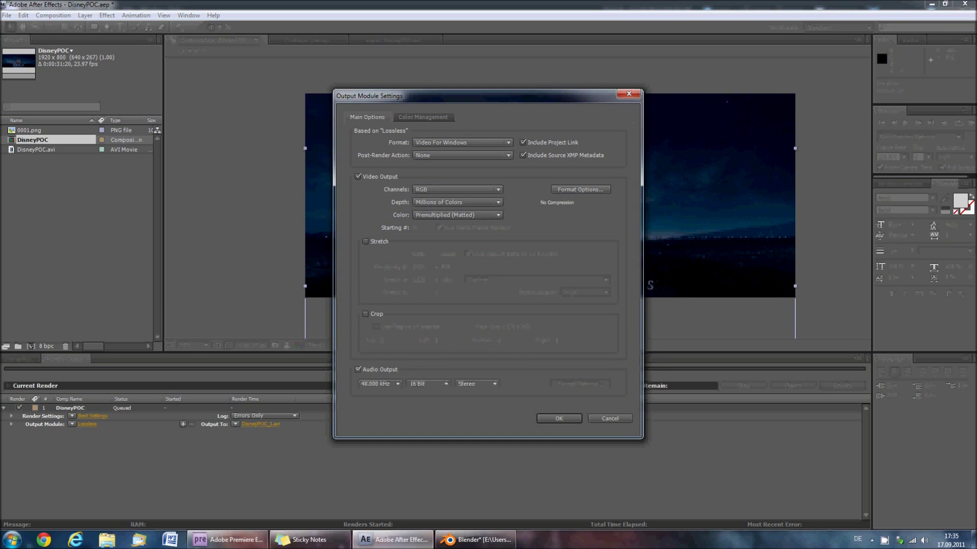
click(580, 190)
click(432, 135)
click(433, 135)
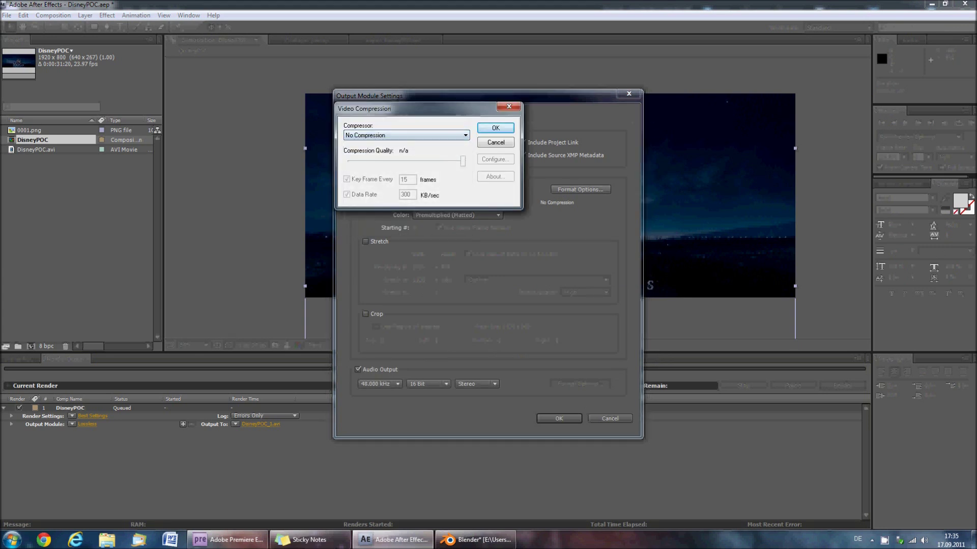
click(432, 135)
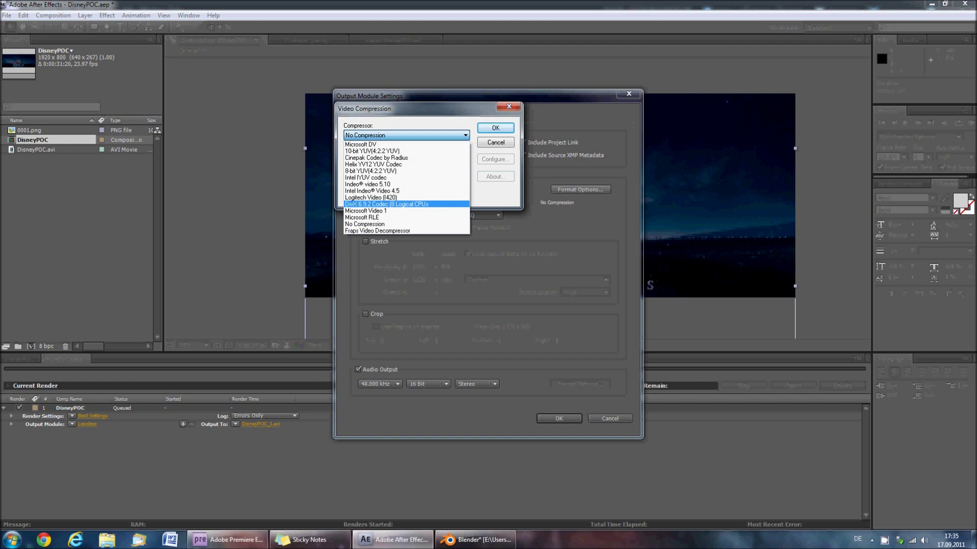
key(Down)
key(Down)
key(Down)
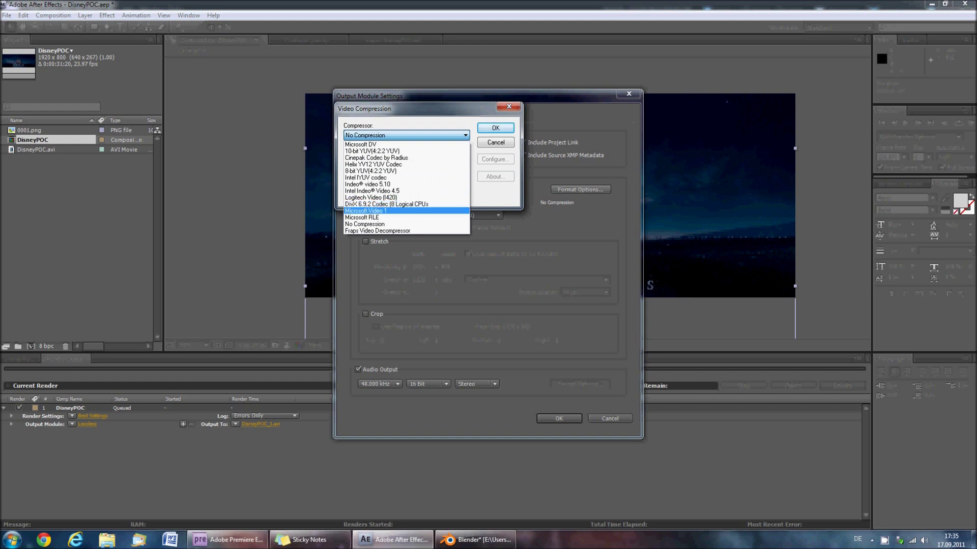
key(Return)
key(Return)
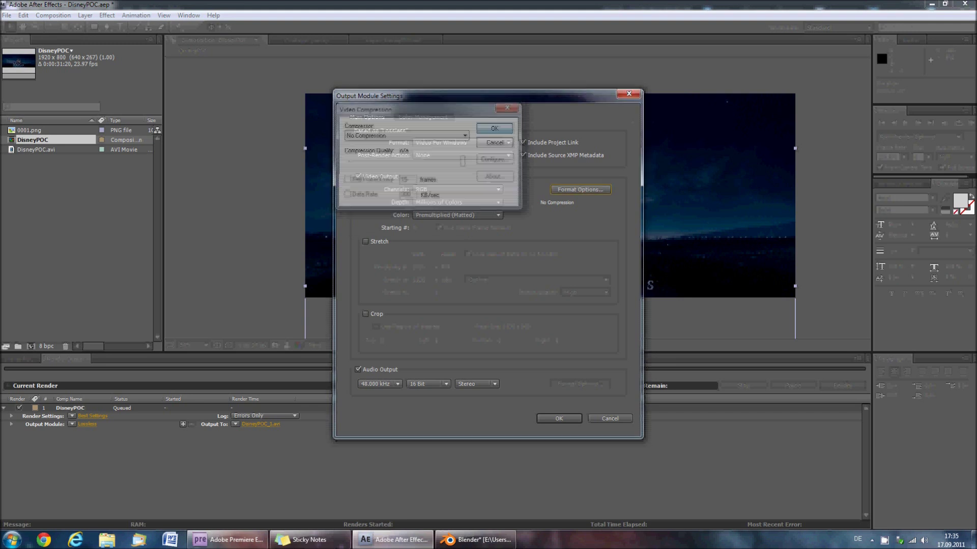
key(Return)
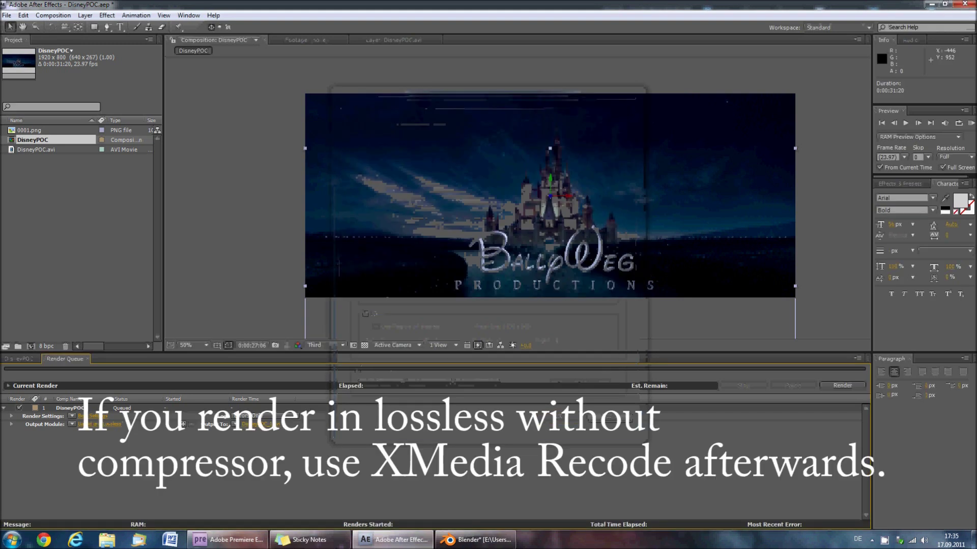
Step: Save the render output as DisneyPOC_1 in Video For Windows format in the Downloads folder
click(261, 424)
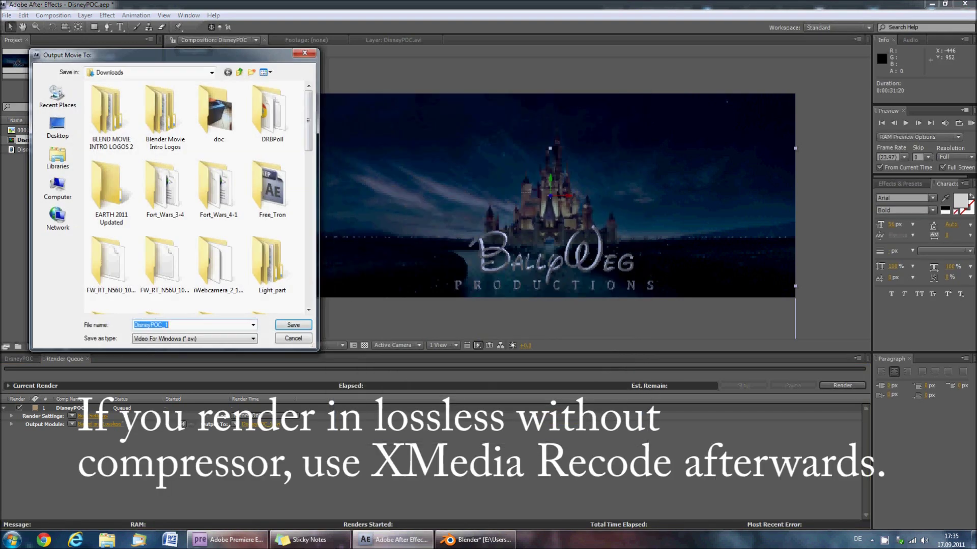
key(Return)
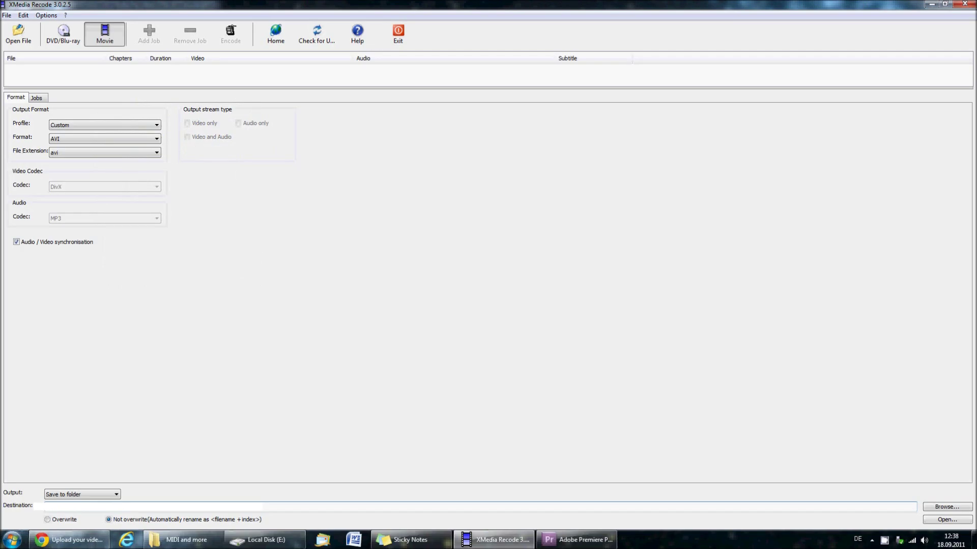
Step: Load the Ballyweg Universal 2 nos clip from Local Disk (E:) into XMedia Recode and select it in the file list
click(265, 540)
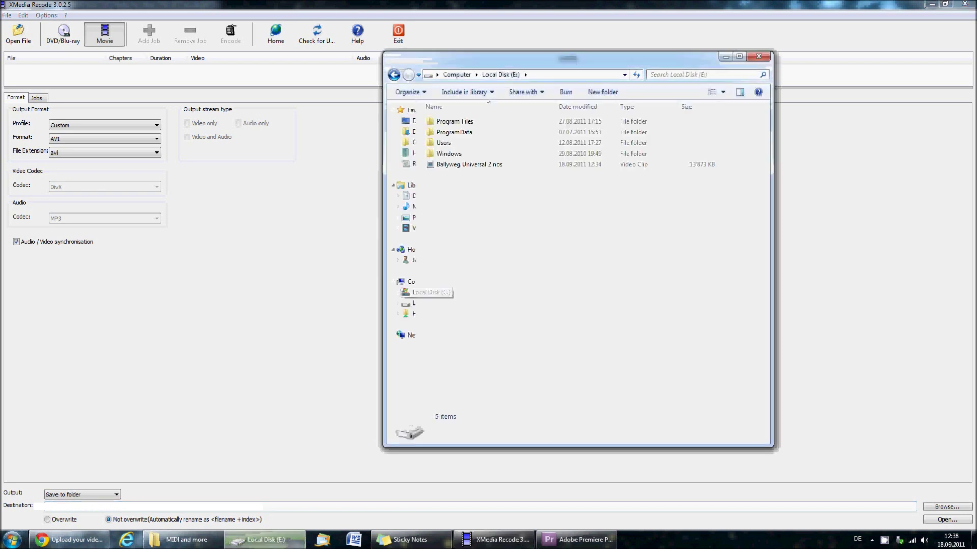
click(469, 165)
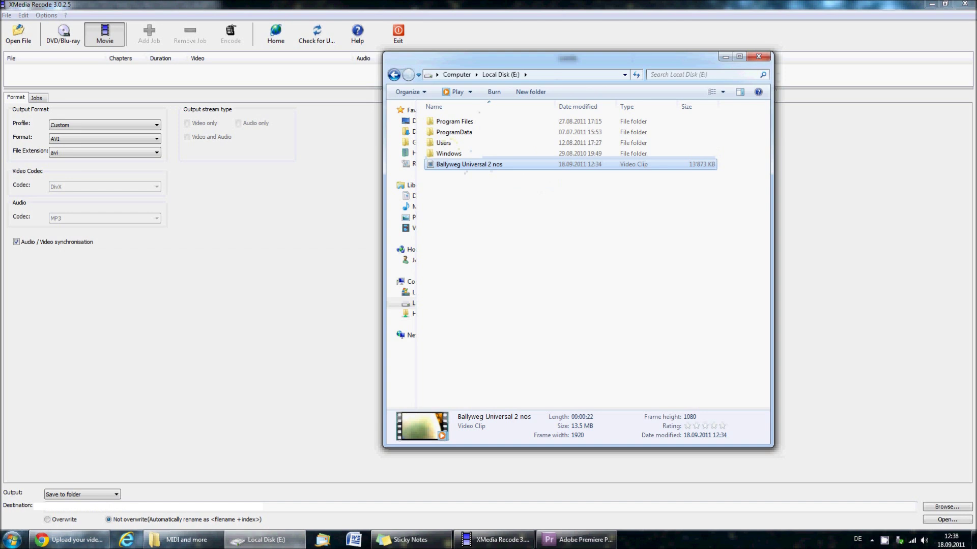
drag(469, 164, 229, 71)
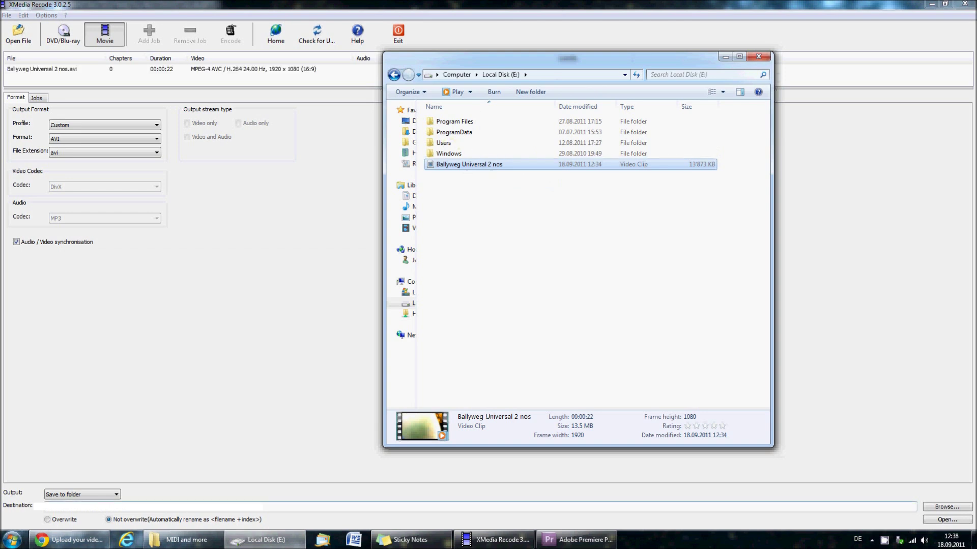
click(42, 70)
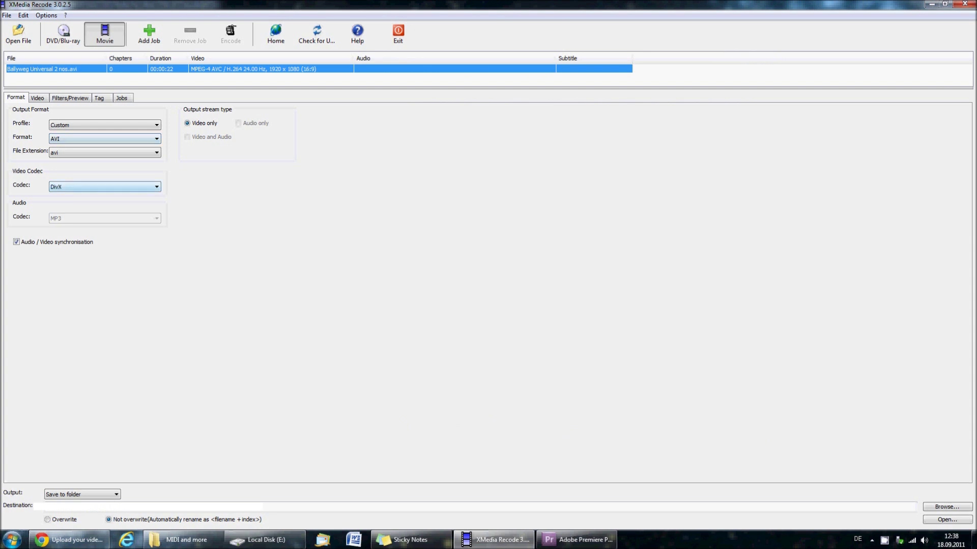
Step: Choose DivX as the video codec, check the resolution filter settings, and add the clip as an encoding job
click(105, 187)
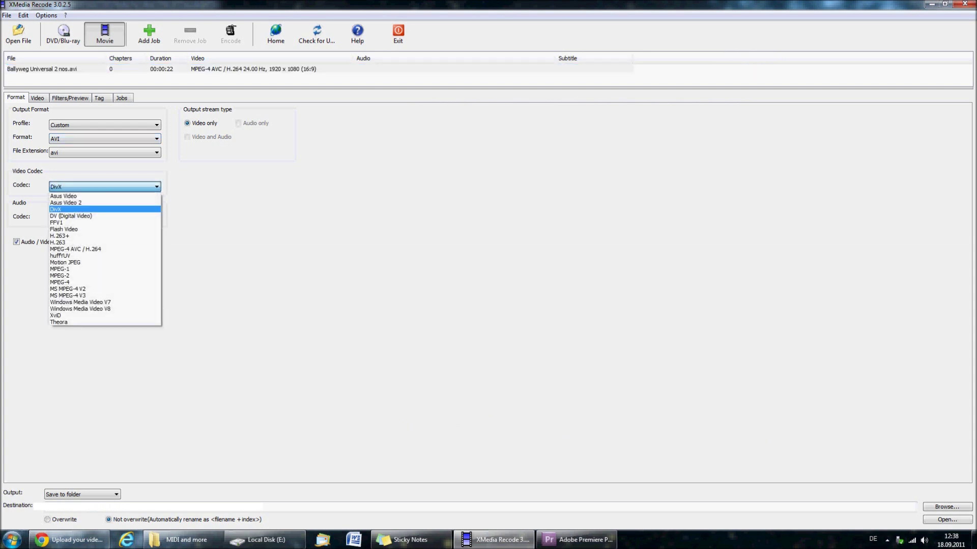
click(105, 209)
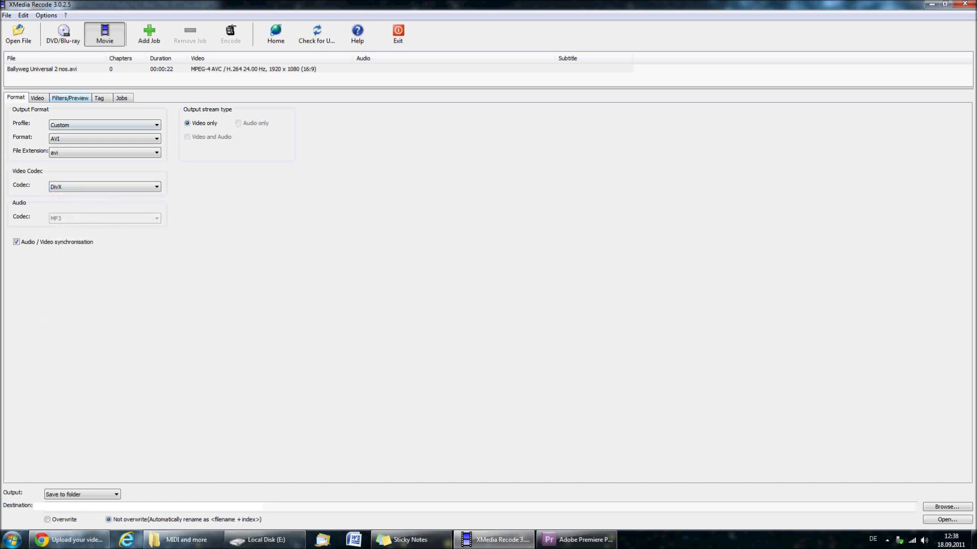
click(70, 98)
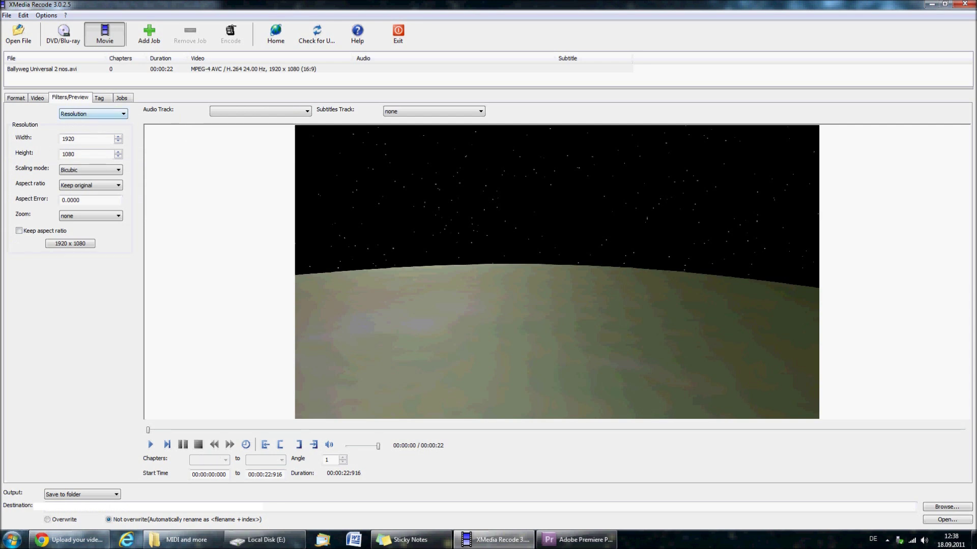
click(121, 98)
click(149, 34)
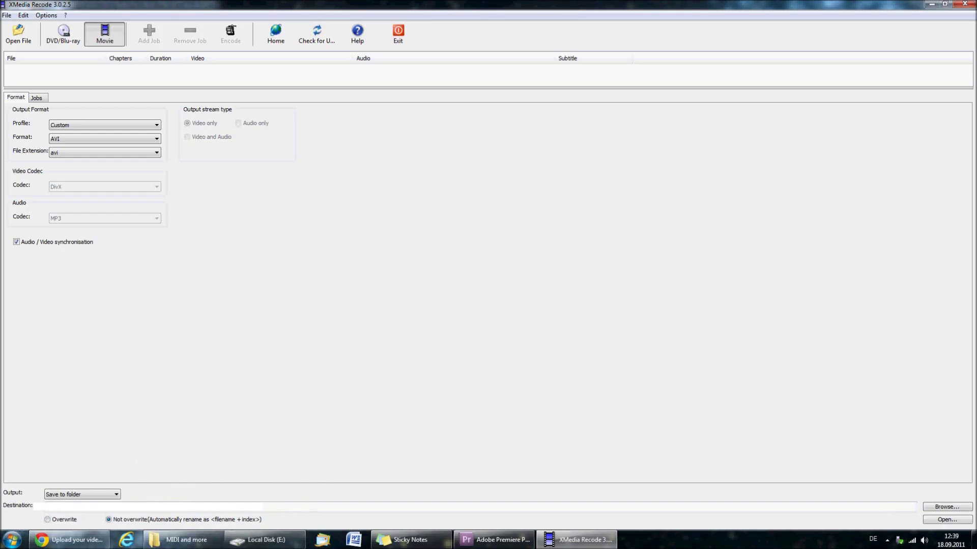
Step: Load the Ballyweg Universal 2 nos clip into XMedia Recode again and choose an output format for it
click(265, 540)
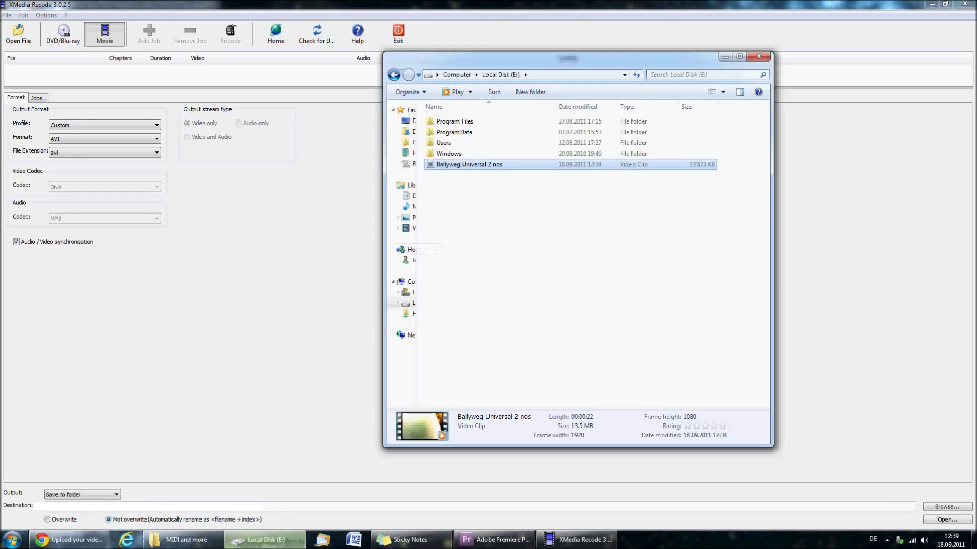
drag(458, 164, 285, 76)
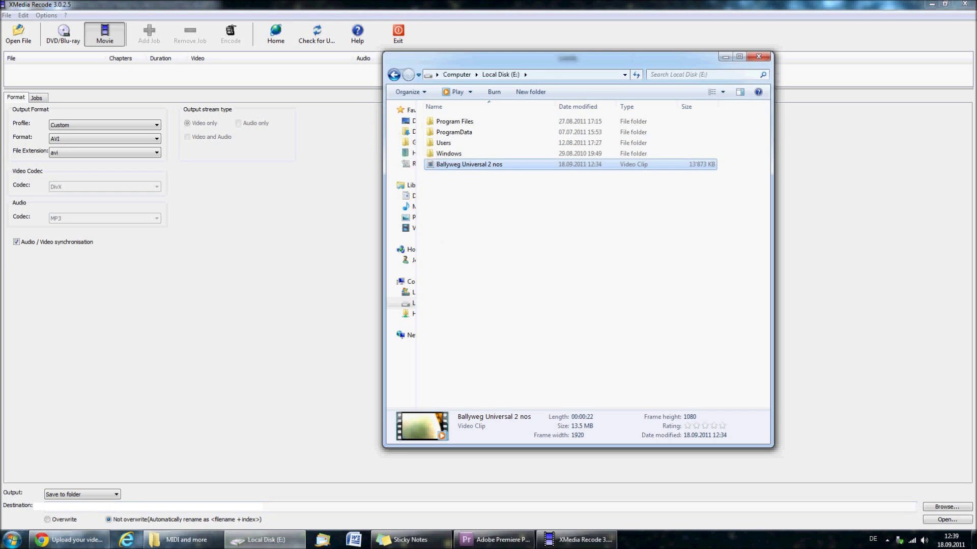
click(51, 69)
click(105, 139)
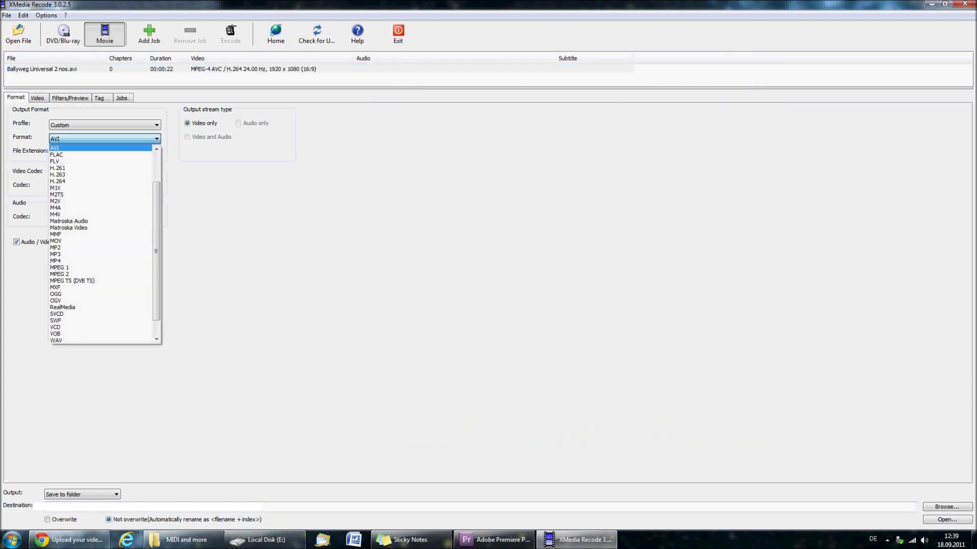
click(71, 254)
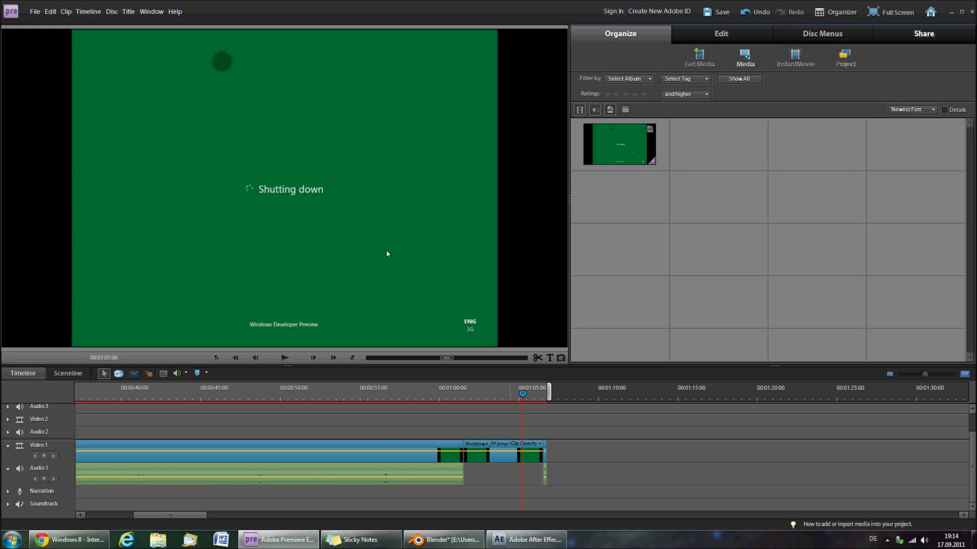
Step: In Premiere Elements, set the frame size of the Windows Media computer export to 1920 x 1080 pixels in its advanced settings
click(635, 151)
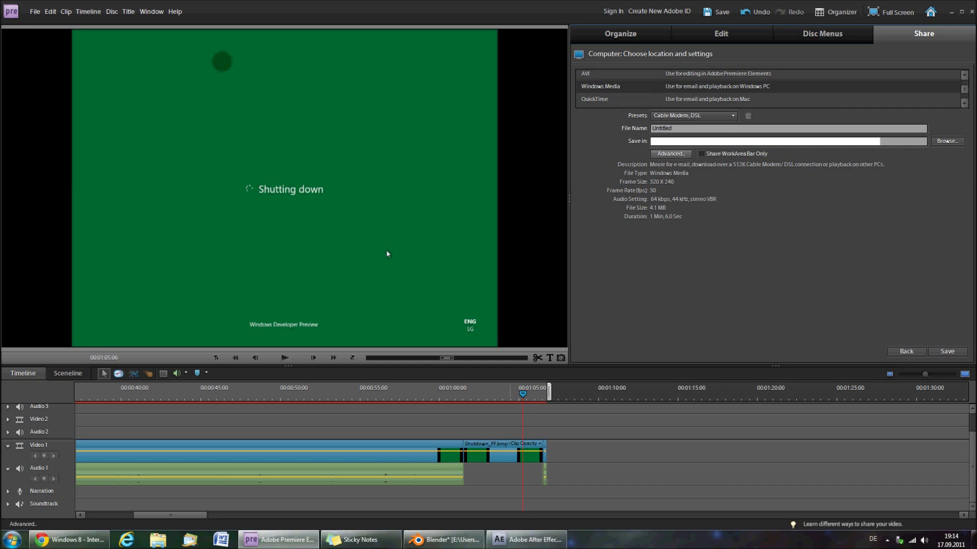
click(671, 153)
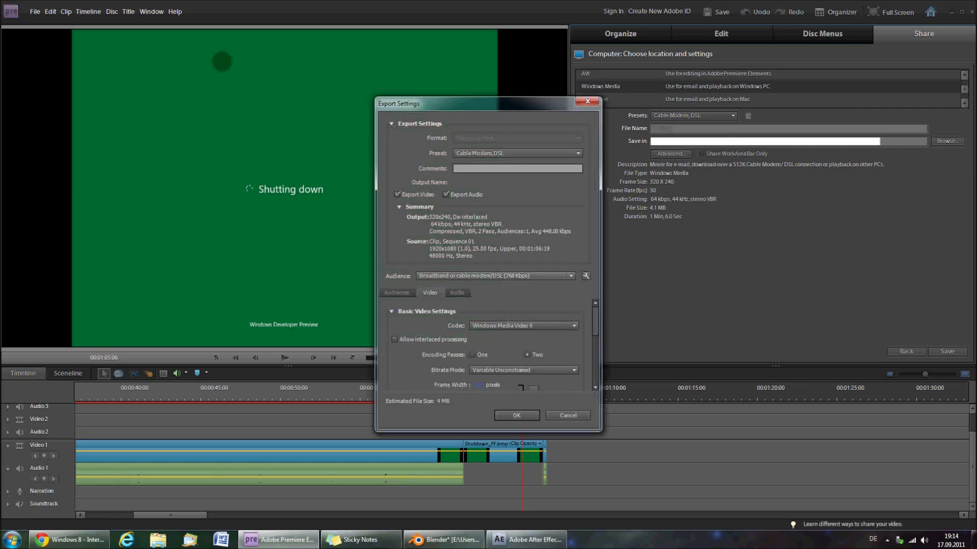
drag(595, 321, 595, 336)
click(479, 342)
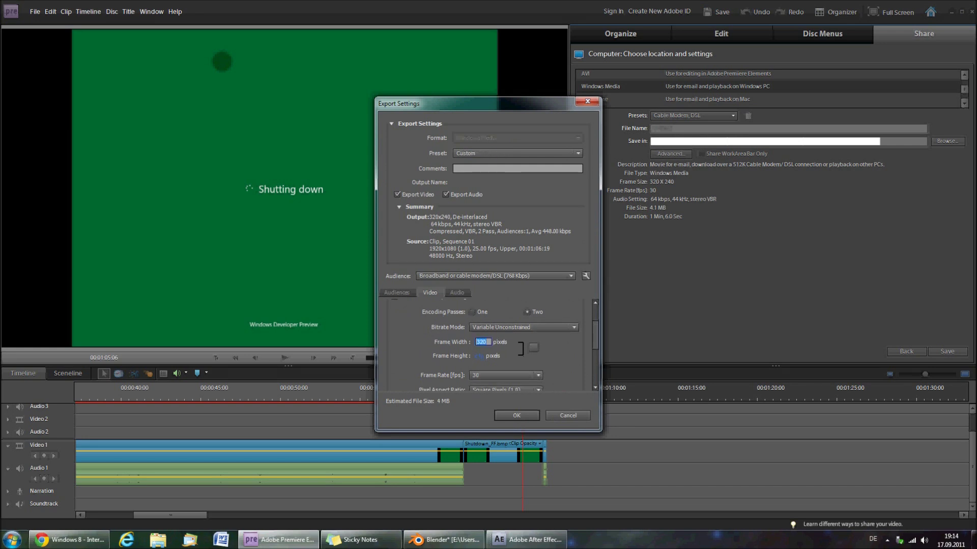
text(1920)
key(Tab)
text(1080)
key(Tab)
Step: Set the average video bitrate to 8000 Kbps and save the export settings as a preset named Anything
scroll(485, 346, down, 5)
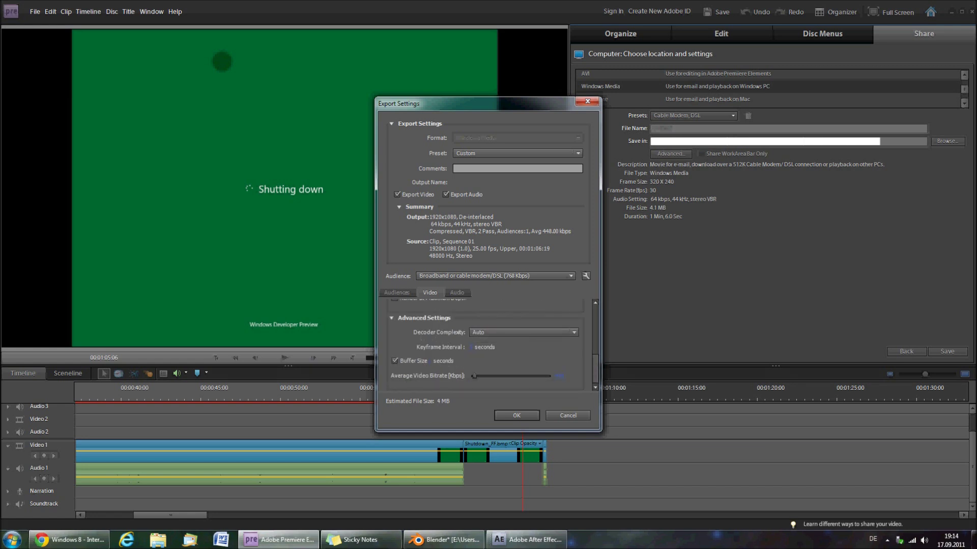
drag(487, 376, 493, 376)
click(566, 376)
text(8000)
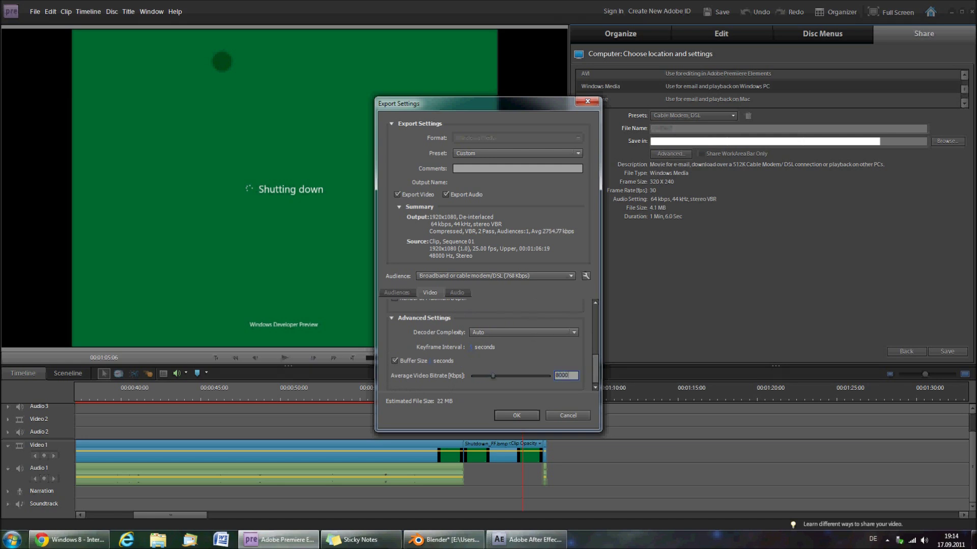
key(Return)
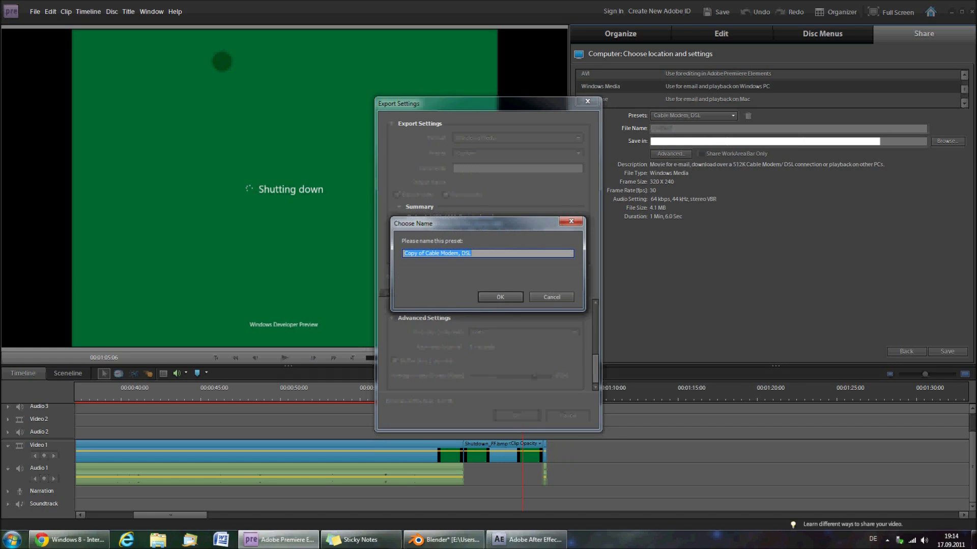
text(Anything)
key(Return)
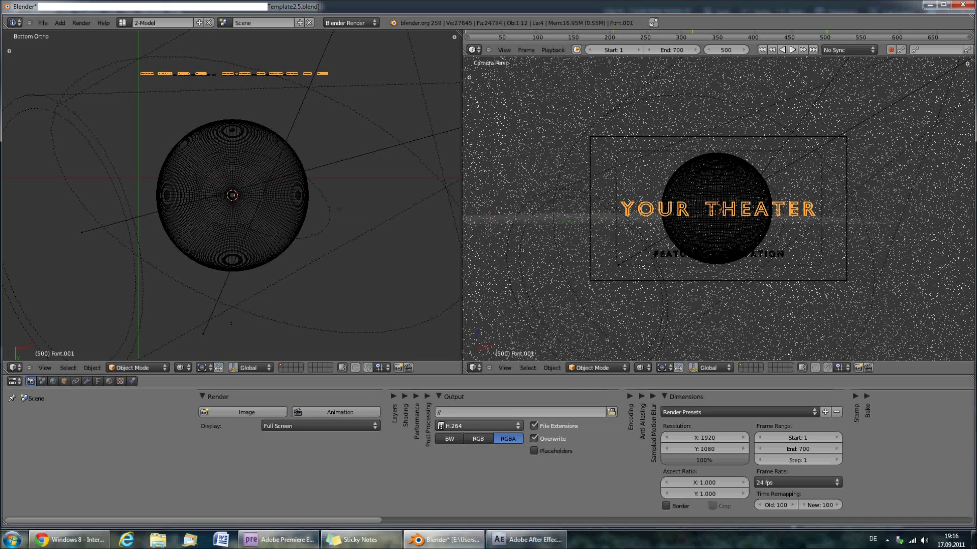
Step: In Blender, set the theater intro's output file format to H.264 and apply the HDTV 1080p render preset
click(479, 426)
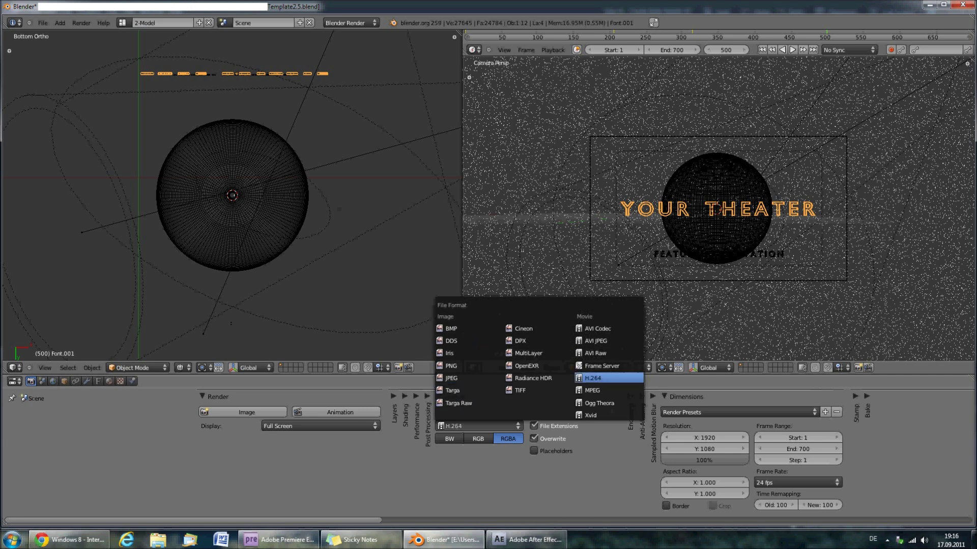
click(593, 379)
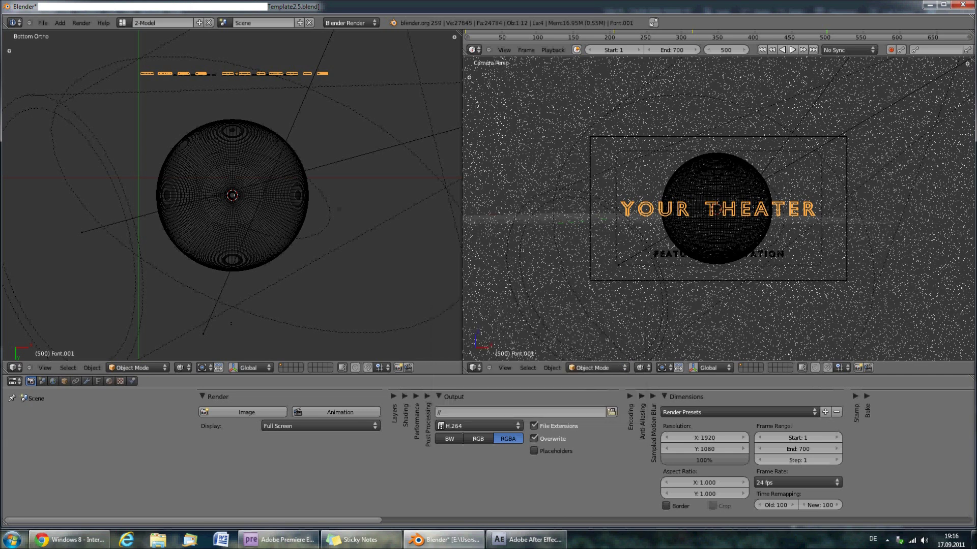
click(738, 412)
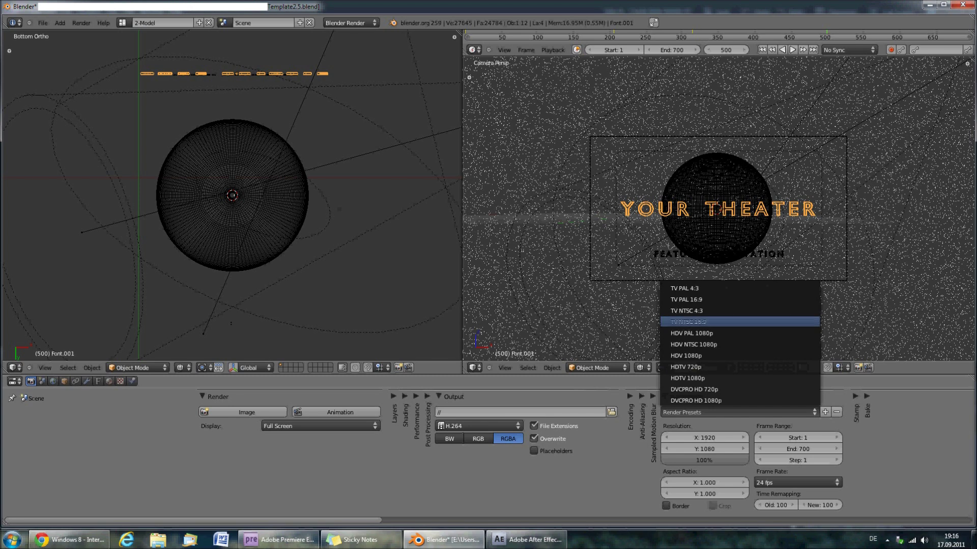
key(Escape)
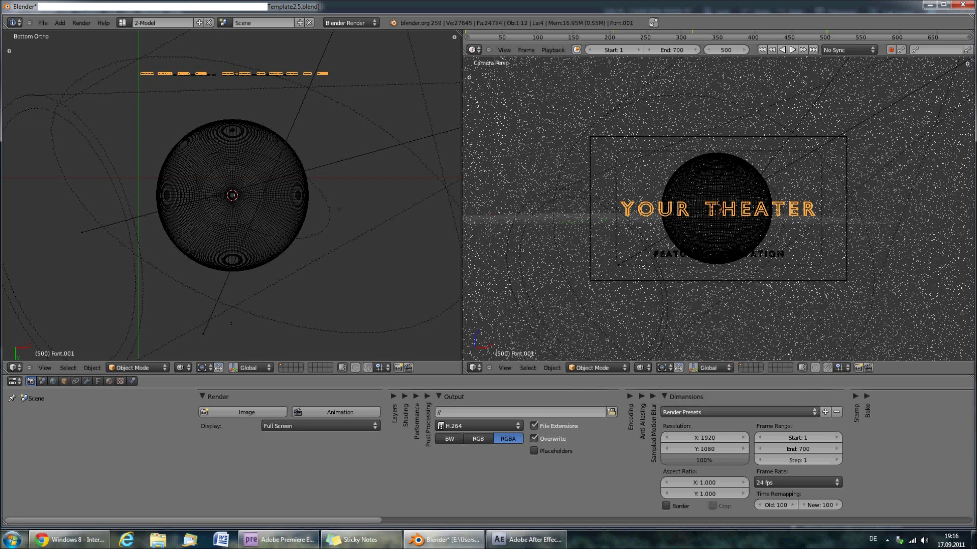
click(721, 413)
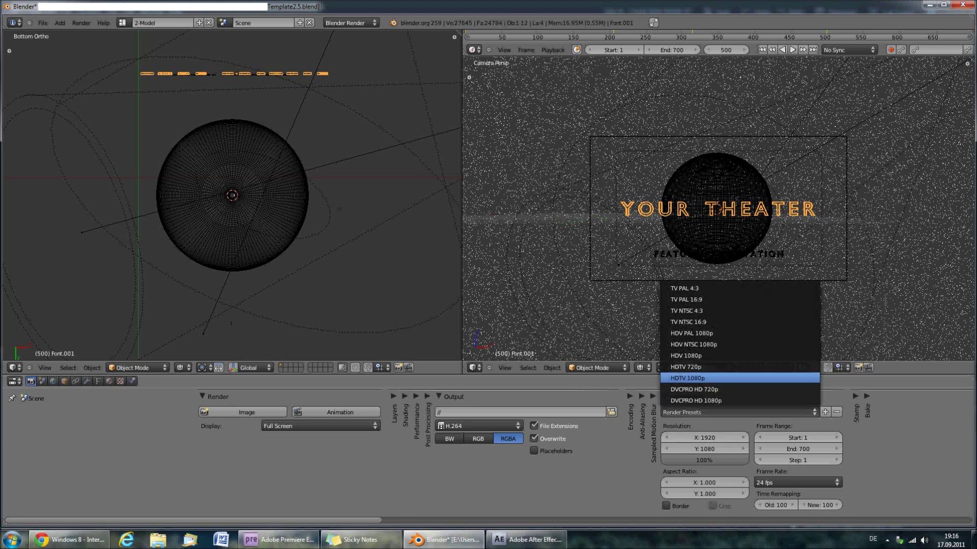
click(713, 379)
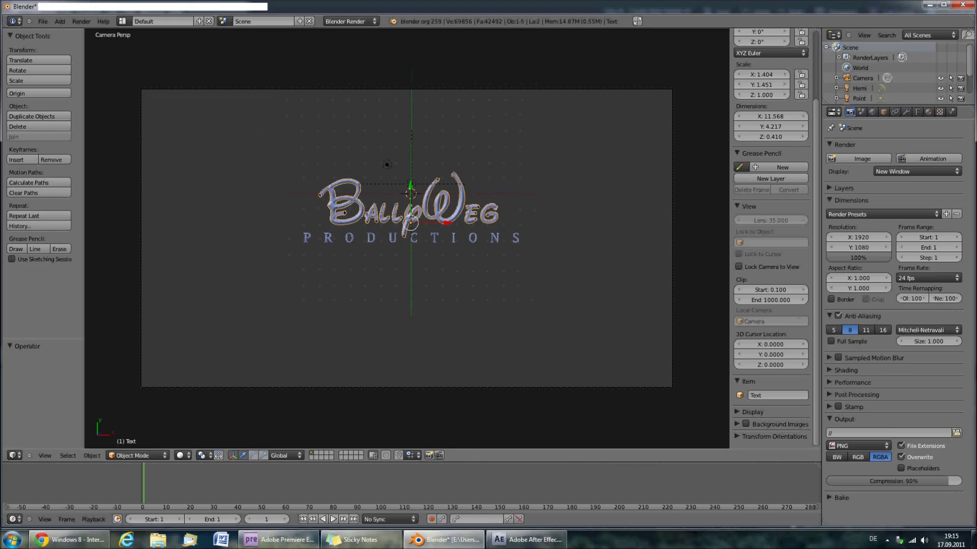
Step: Switch the BallyWeg logo scene's output file format to Xvid and back to PNG
click(858, 446)
click(859, 436)
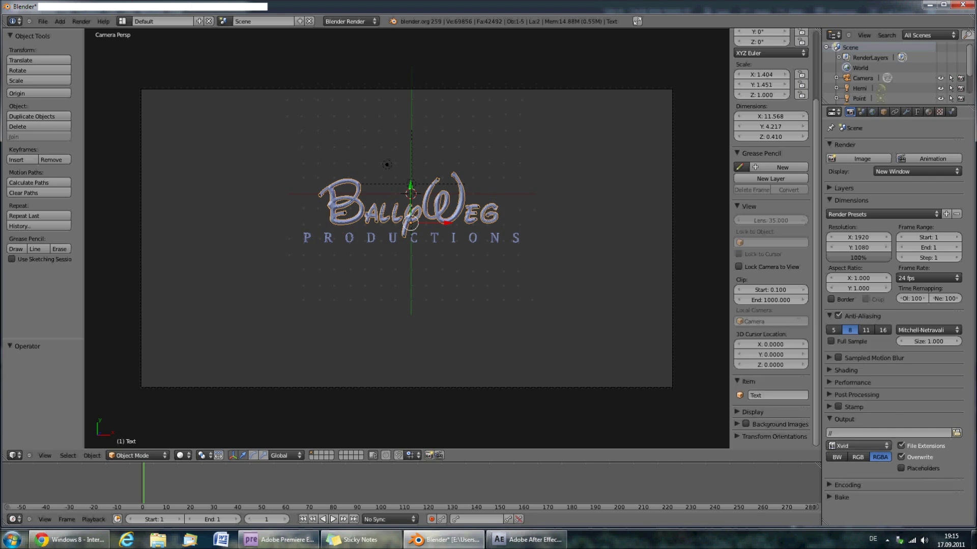
click(858, 446)
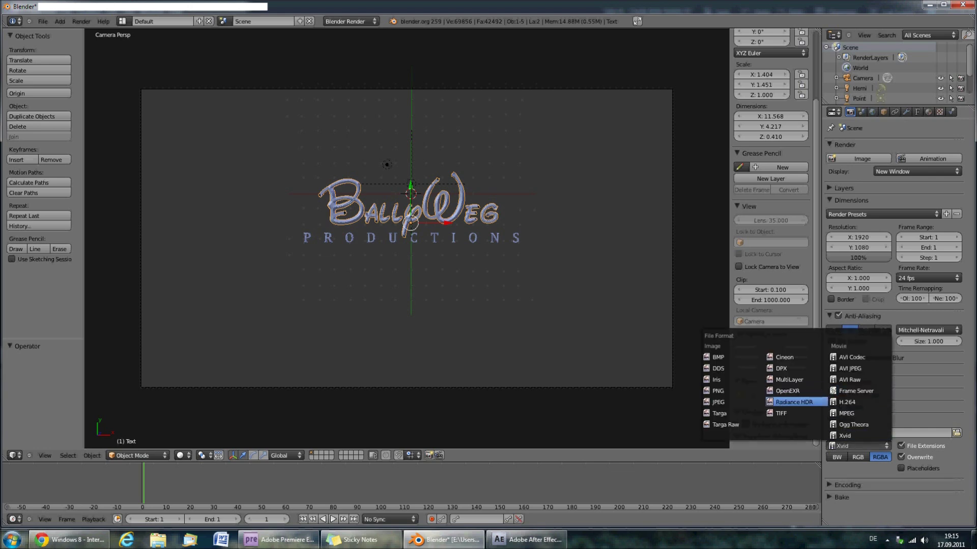
click(733, 391)
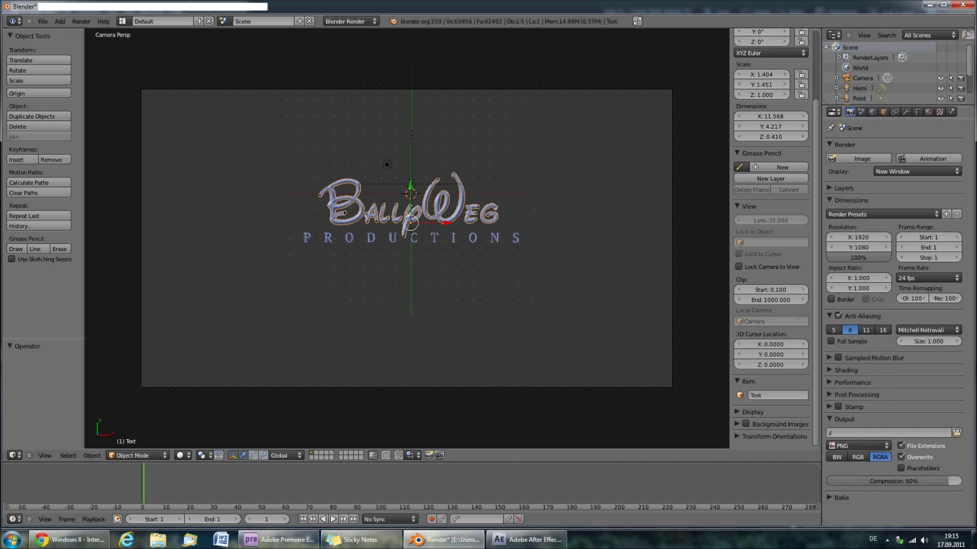
click(888, 433)
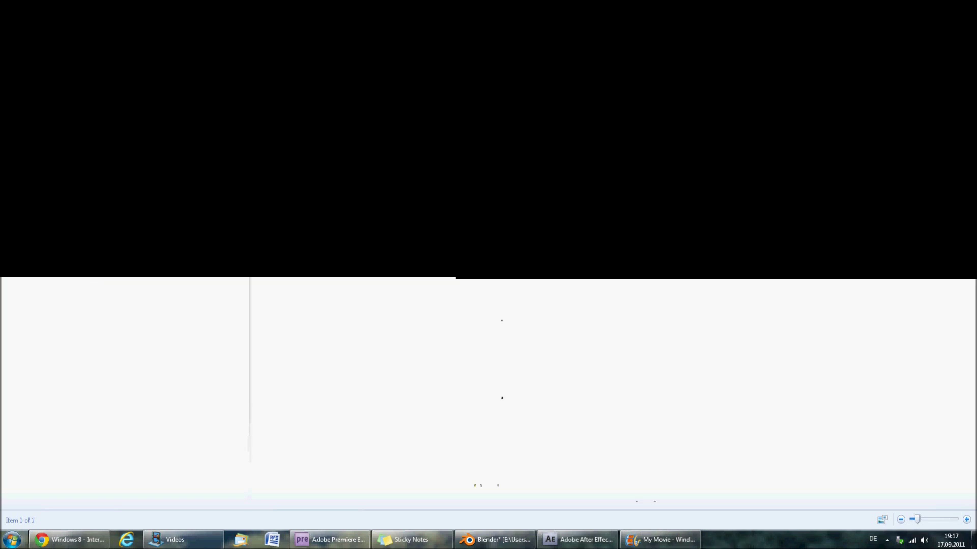
Step: Start saving the movie in Windows Live Movie Maker with the setting recommended for this project
click(13, 16)
mouse_move(40, 147)
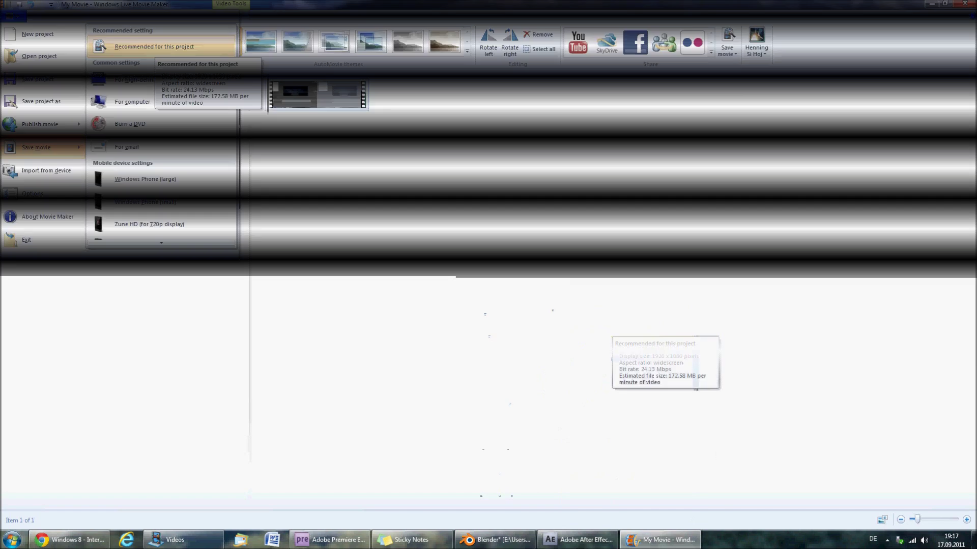
click(156, 47)
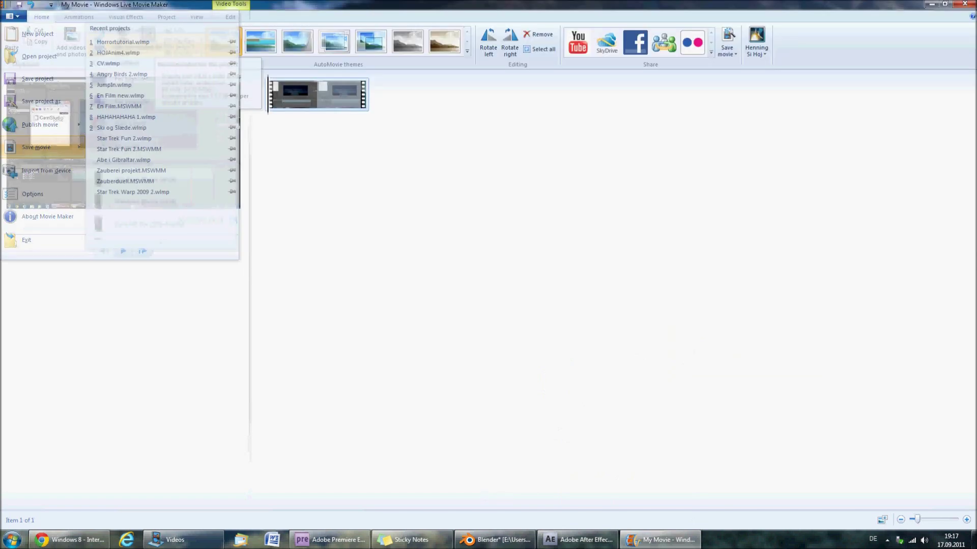